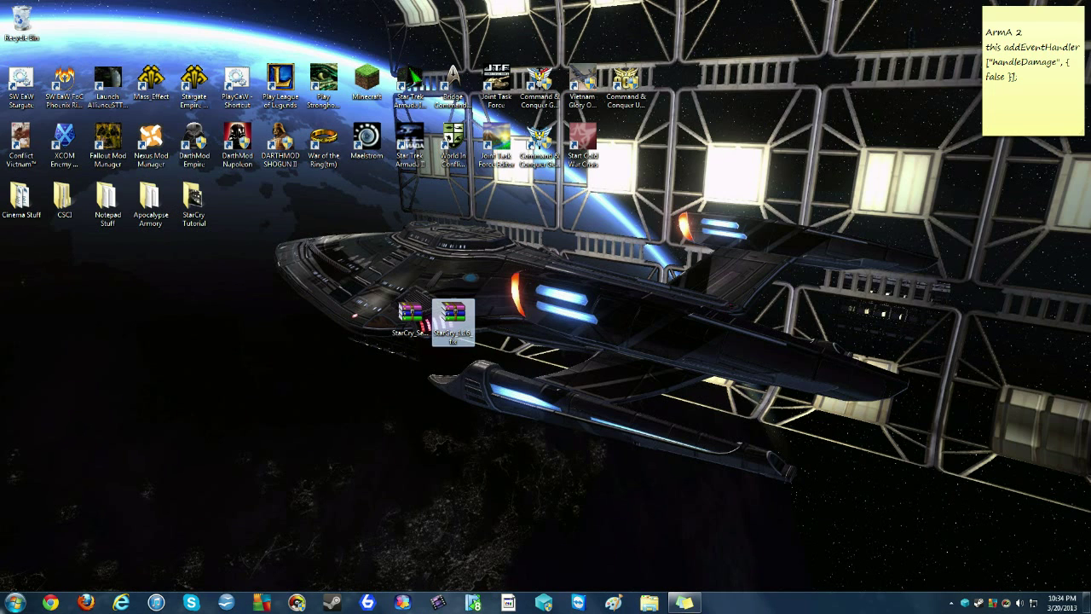
Open StarCry_Setup_1.1.zip in WinRAR to extract its files onto the desktop.
{"action": "double_click", "coordinate": [452, 320]}
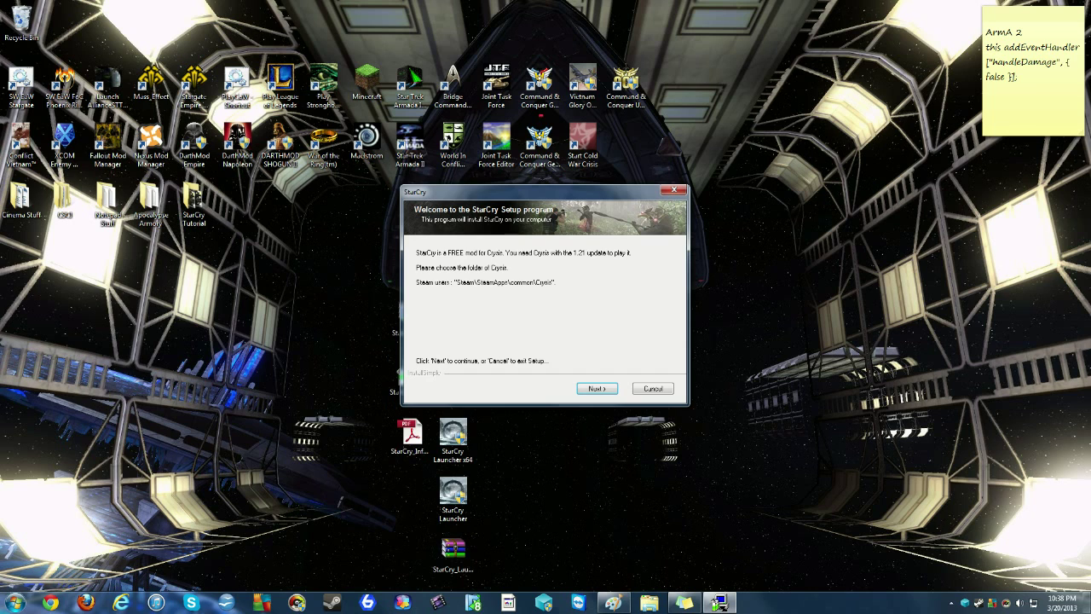
Move past the StarCry Setup 1.1 Welcome page and accept the licence agreement.
{"action": "key", "text": "Return"}
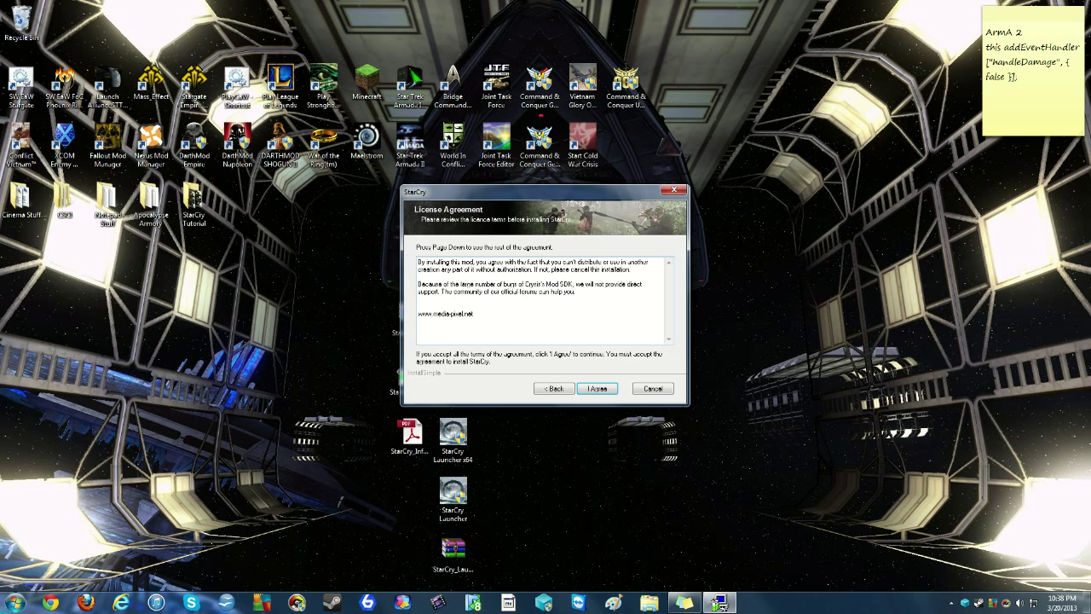
{"action": "key", "text": "Return"}
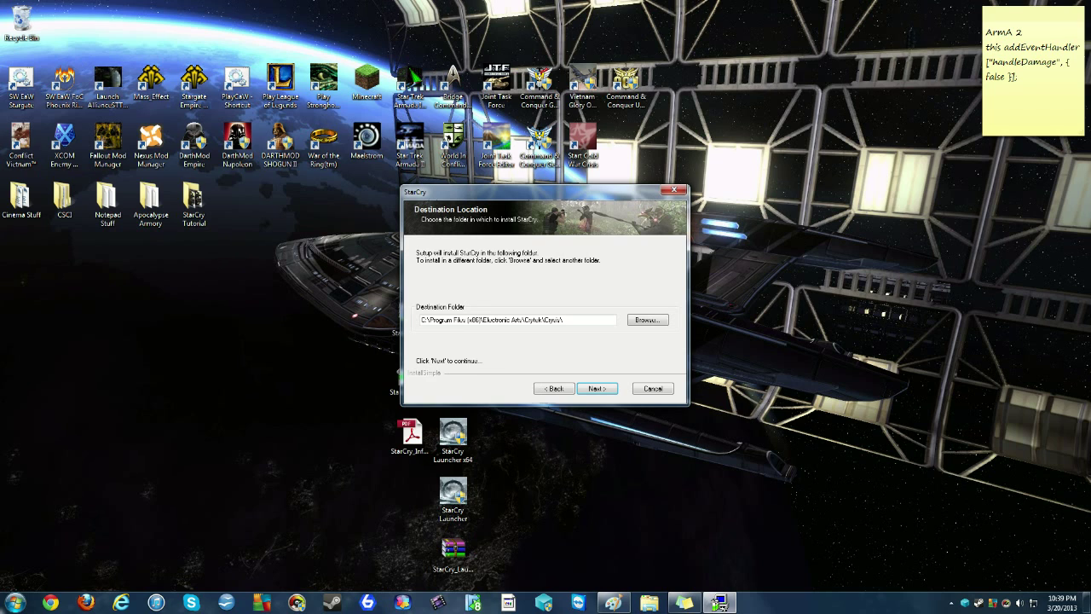
Change the install destination to C:\Program Files (x86)\Steam\steamapps\common\Crysis.
{"action": "key", "text": "alt+r"}
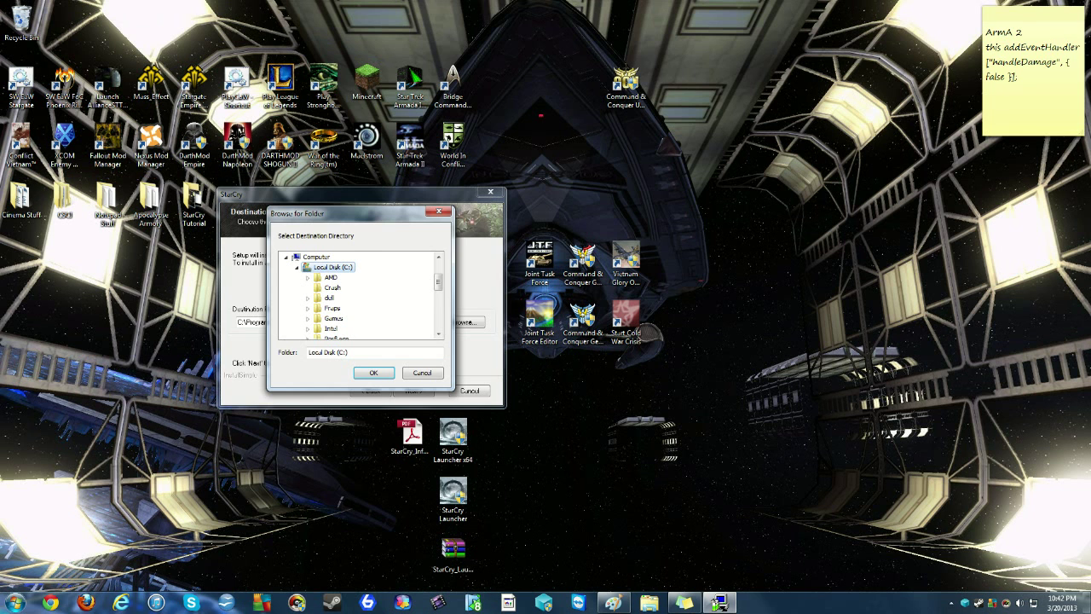
{"action": "scroll", "coordinate": [358, 295], "scroll_direction": "down", "scroll_amount": 2}
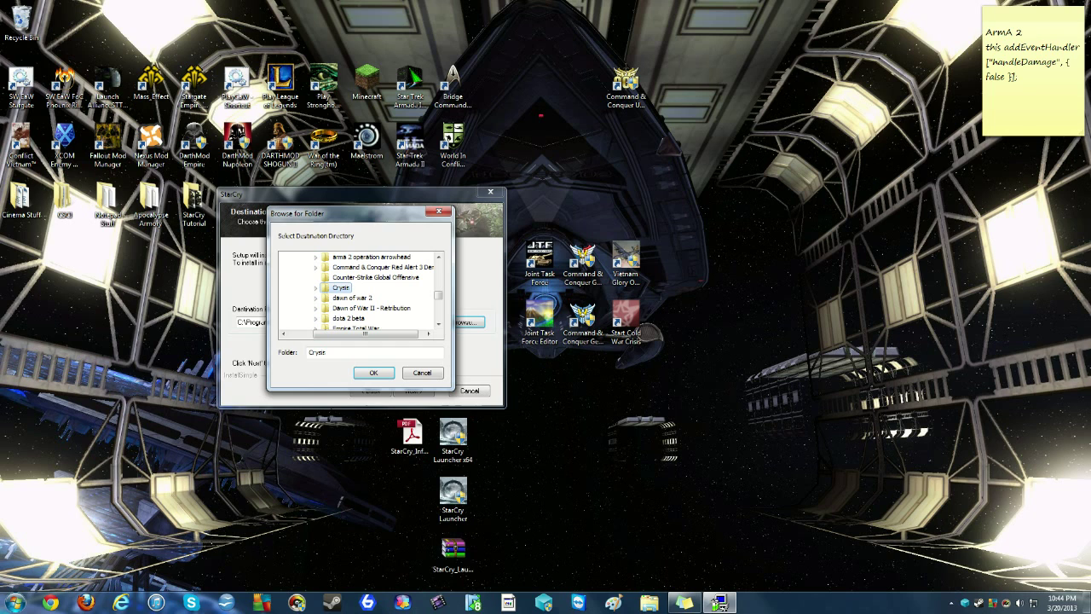
{"action": "key", "text": "Return"}
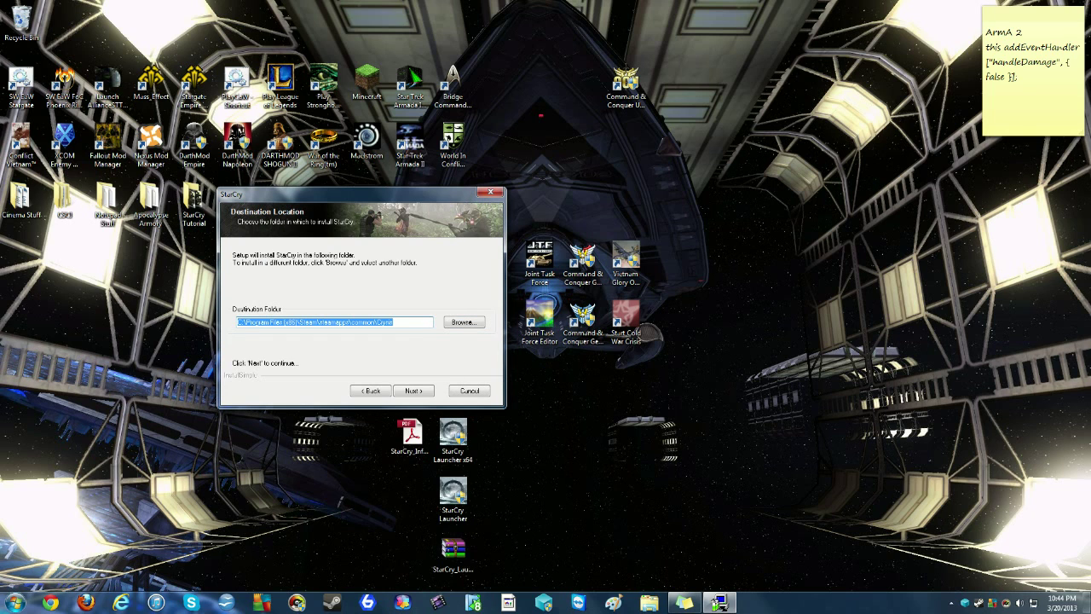
Continue StarCry setup from the Destination Location page into installation.
{"action": "key", "text": "Return"}
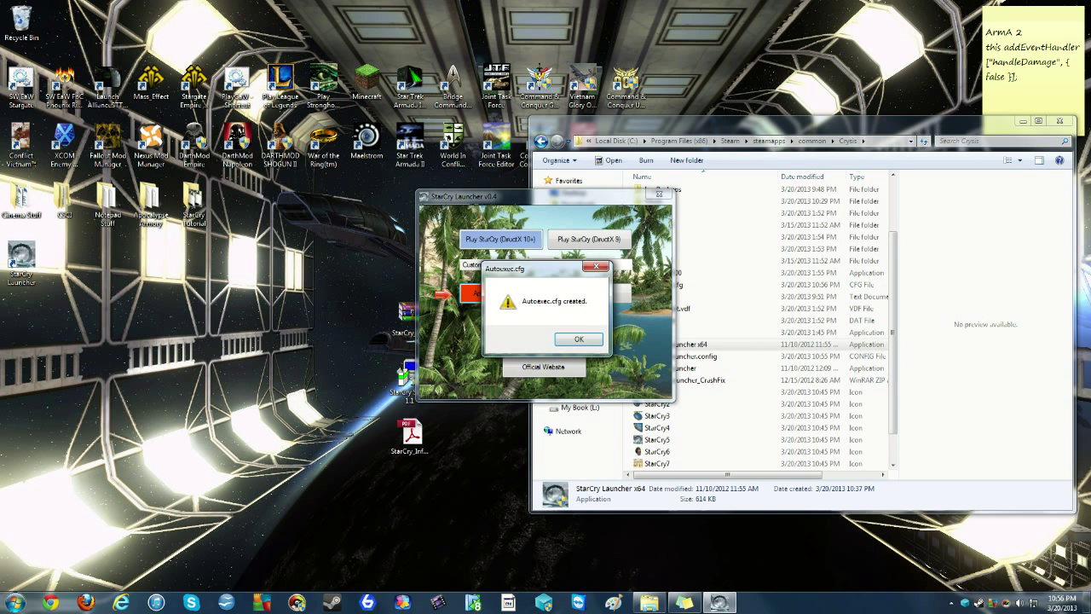
Dismiss the StarCry Launcher x64 notice that Autoexec.cfg was created.
{"action": "key", "text": "Return"}
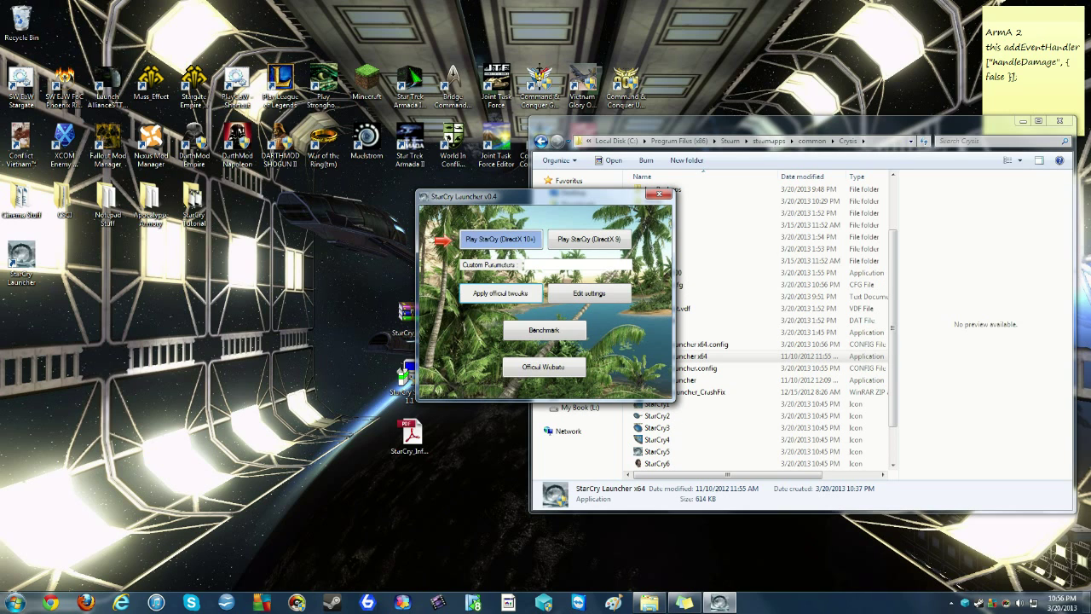